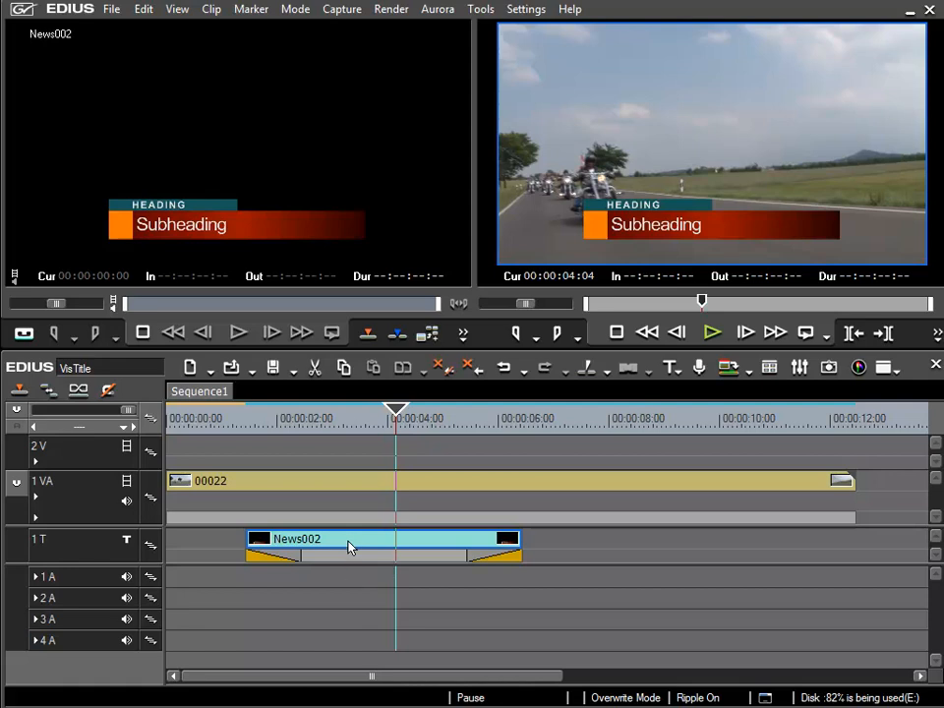
Open the News002 title clip from the title track for editing, then reposition and enlarge the layout editor window.
{"action": "double_click", "coordinate": [363, 546]}
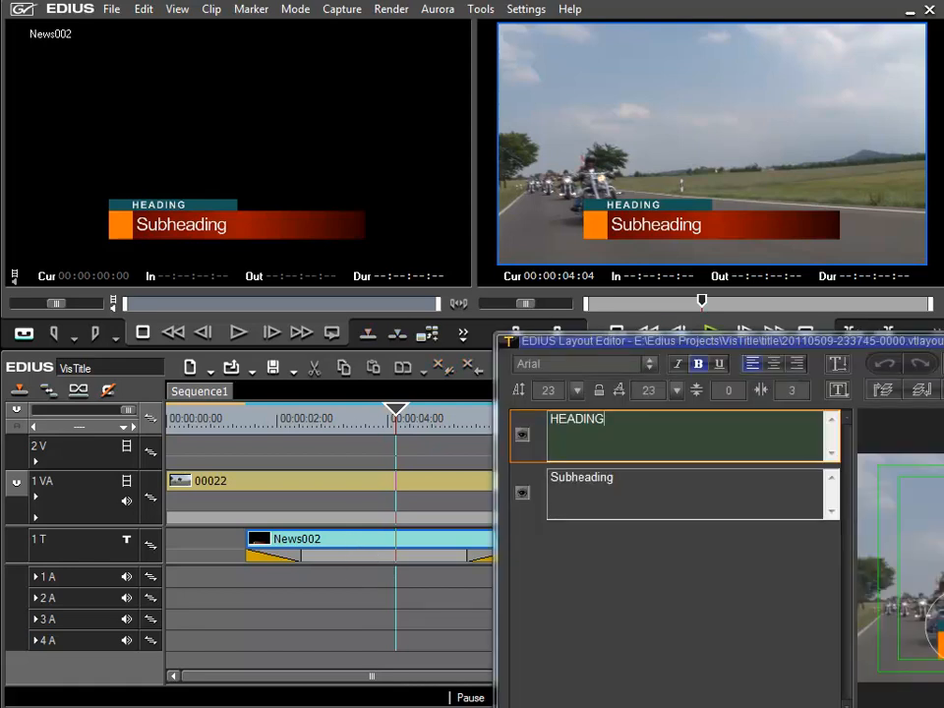
{"action": "left_click_drag", "start_coordinate": [939, 341], "coordinate": [568, 234]}
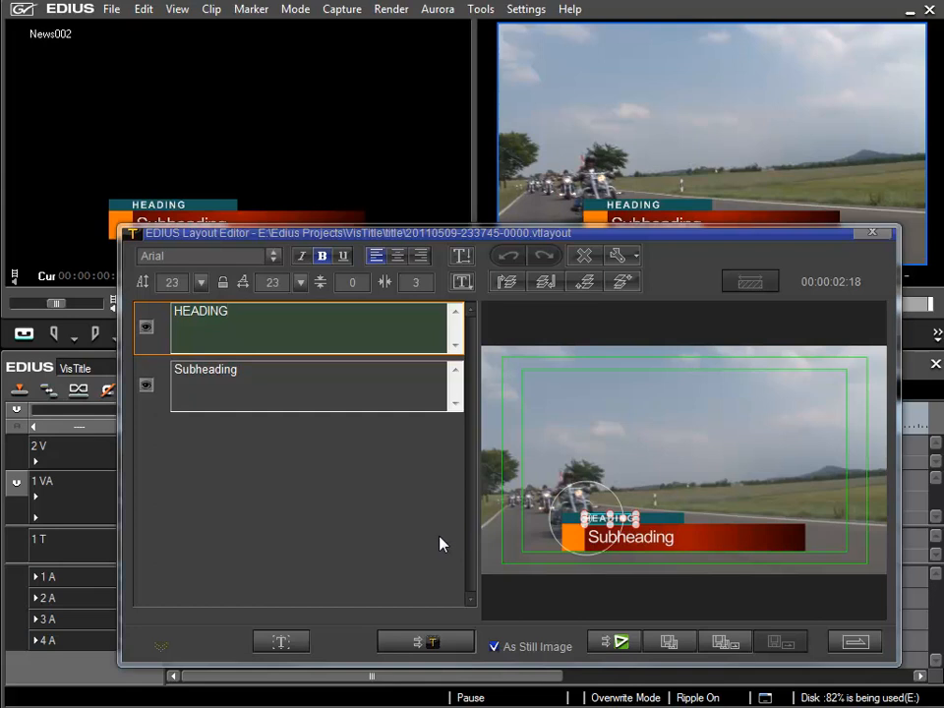
{"action": "left_click_drag", "start_coordinate": [452, 232], "coordinate": [378, 74]}
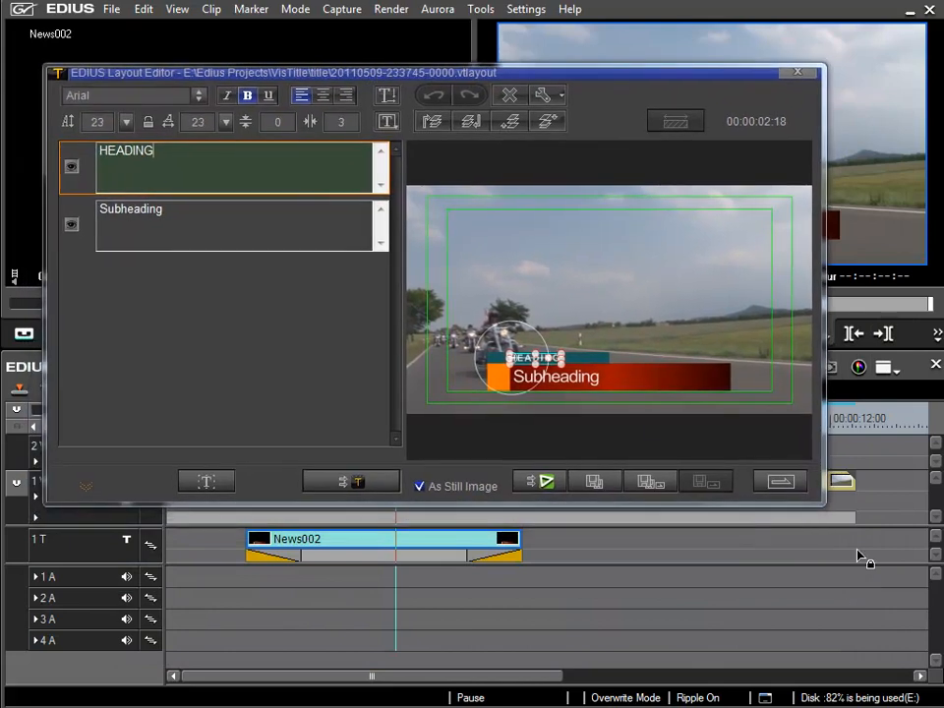
{"action": "left_click_drag", "start_coordinate": [825, 506], "coordinate": [888, 655]}
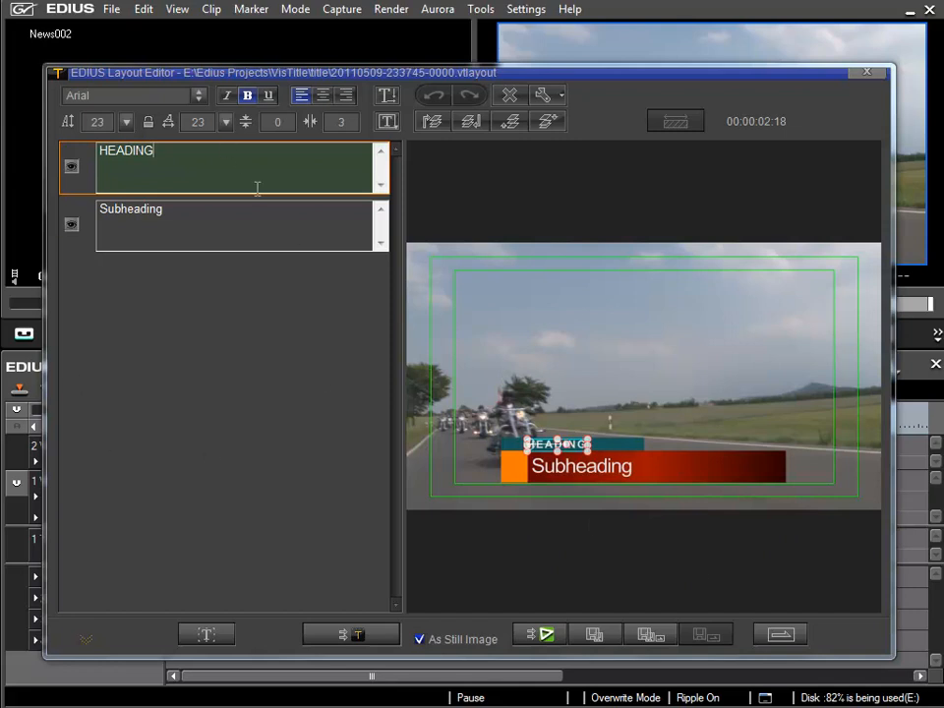
Replace the heading text of the title with "Tour 2011".
{"action": "left_click", "coordinate": [194, 224]}
{"action": "left_click", "coordinate": [194, 173]}
{"action": "left_click", "coordinate": [175, 208]}
{"action": "left_click", "coordinate": [191, 155]}
{"action": "key", "text": "BackSpace"}
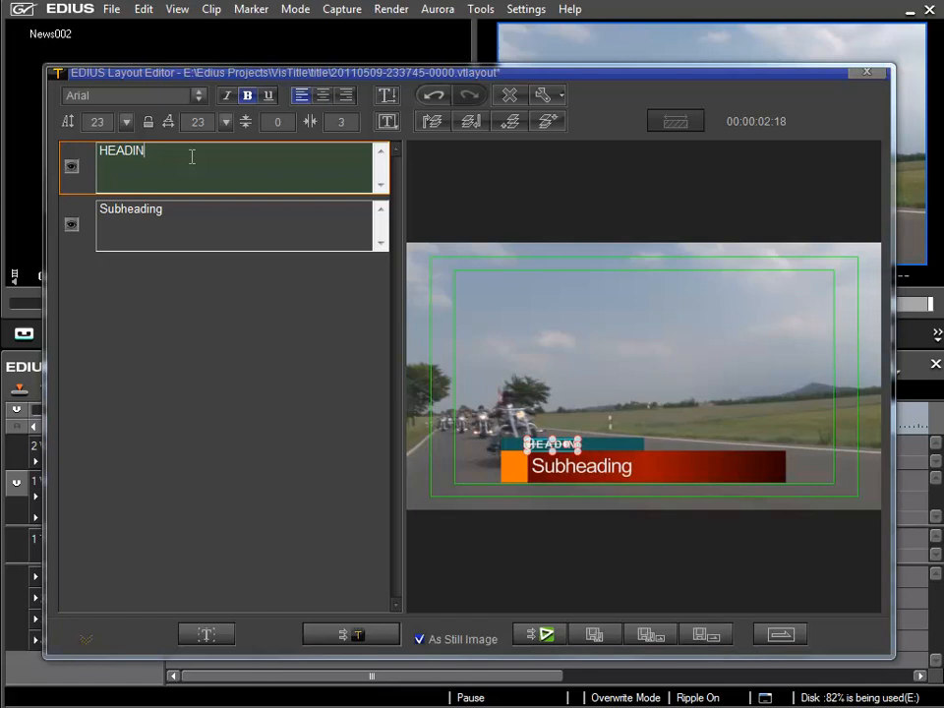
{"action": "key", "text": "BackSpace"}
{"action": "key", "text": "BackSpace"}
{"action": "key", "text": "BackSpace"}
{"action": "key", "text": "BackSpace"}
{"action": "key", "text": "BackSpace"}
{"action": "key", "text": "BackSpace"}
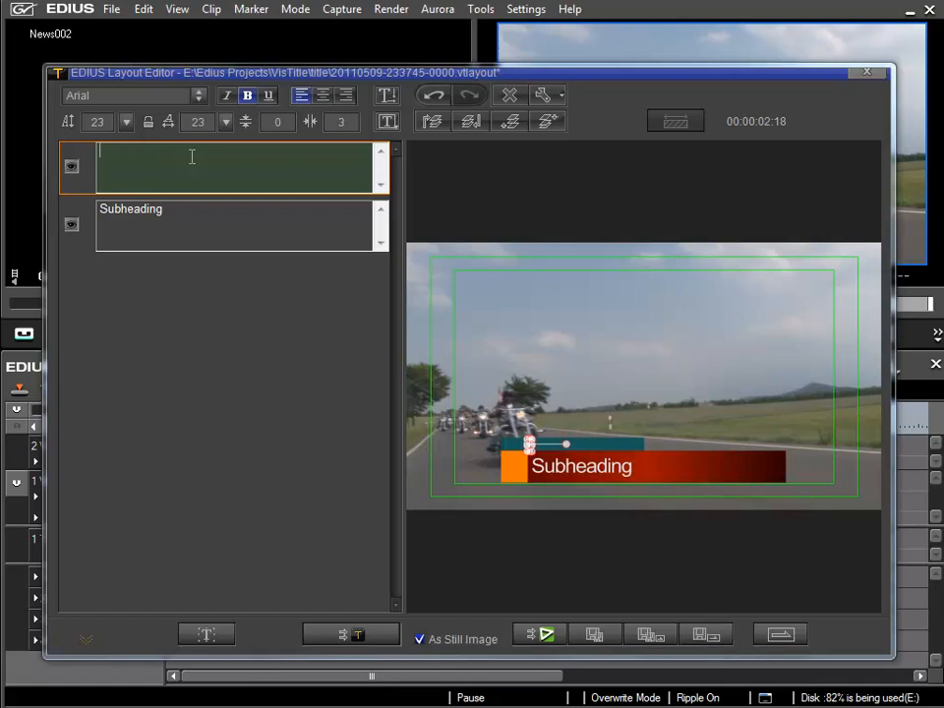
{"action": "type", "text": "Tour"}
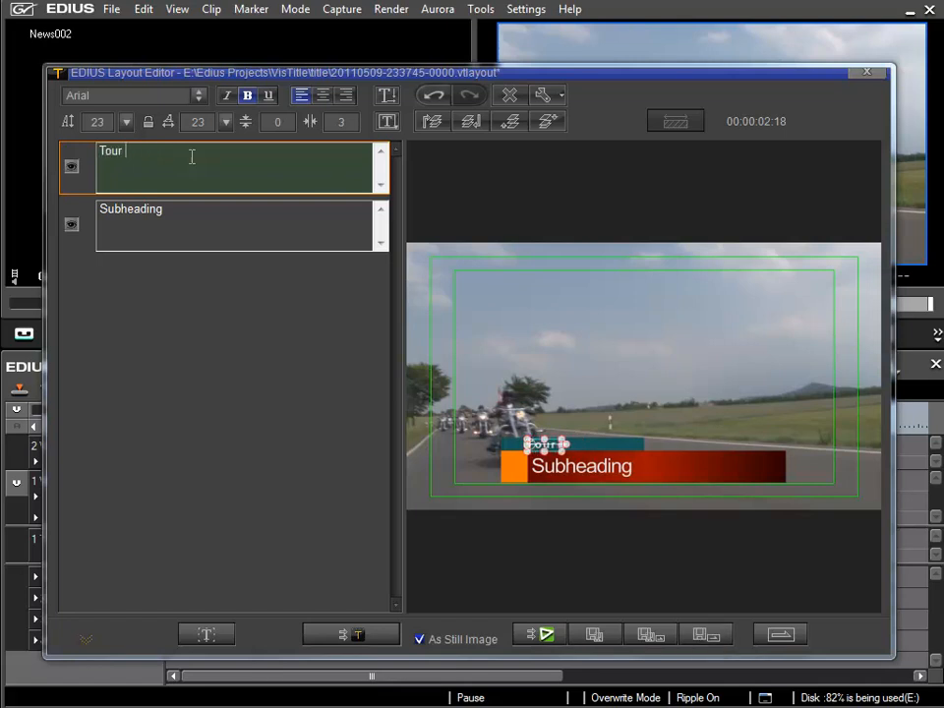
{"action": "type", "text": " 2011"}
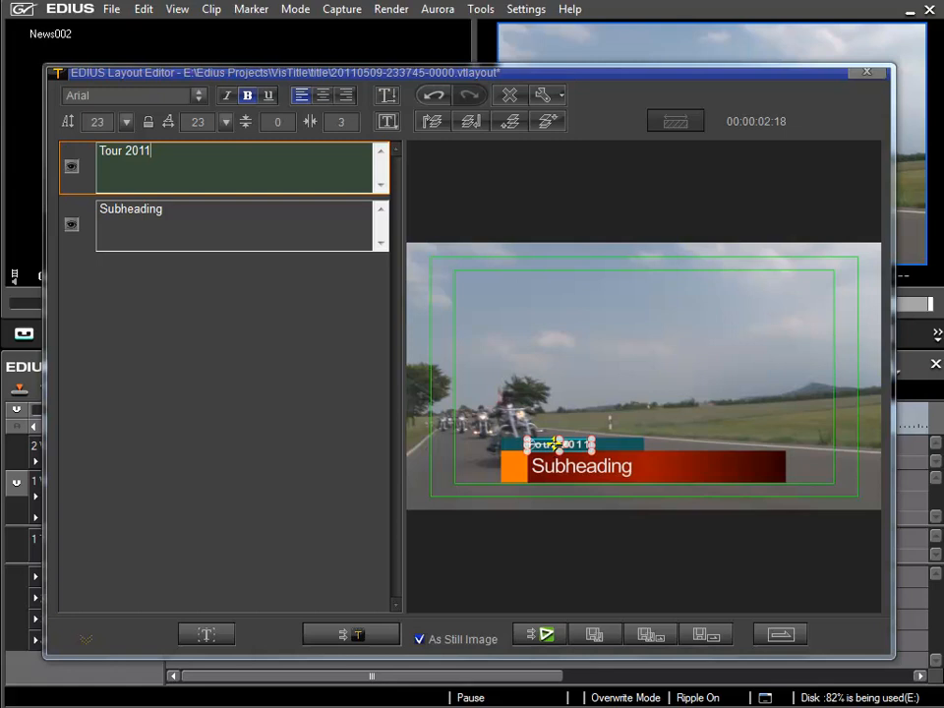
Examine the heading and subheading bars up close in the title preview.
{"action": "scroll", "coordinate": [556, 443], "scroll_direction": "up", "scroll_amount": 5}
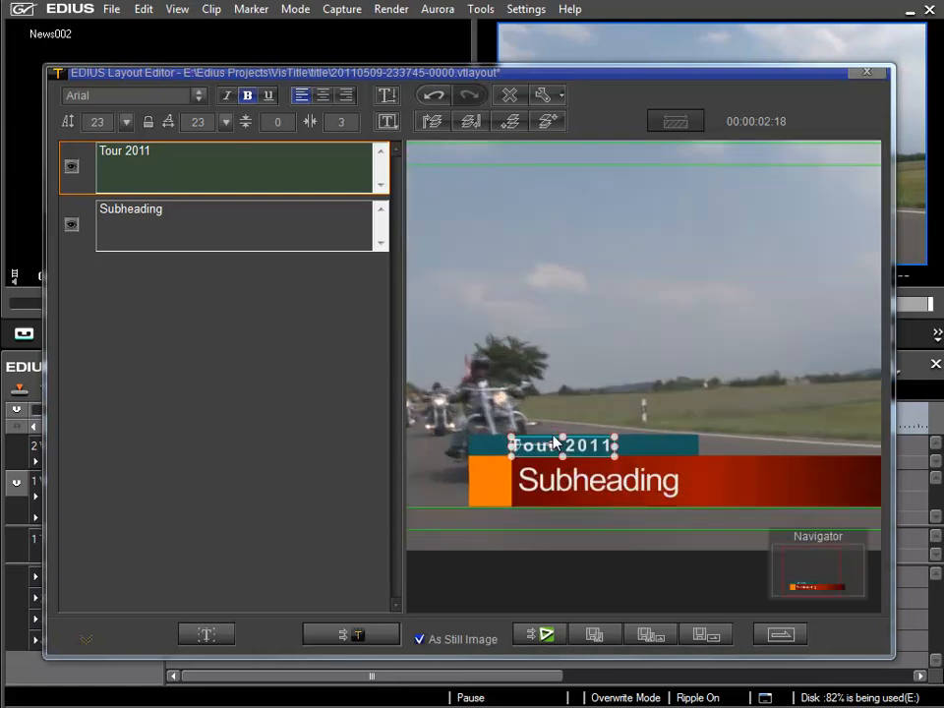
{"action": "scroll", "coordinate": [556, 439], "scroll_direction": "down", "scroll_amount": 1}
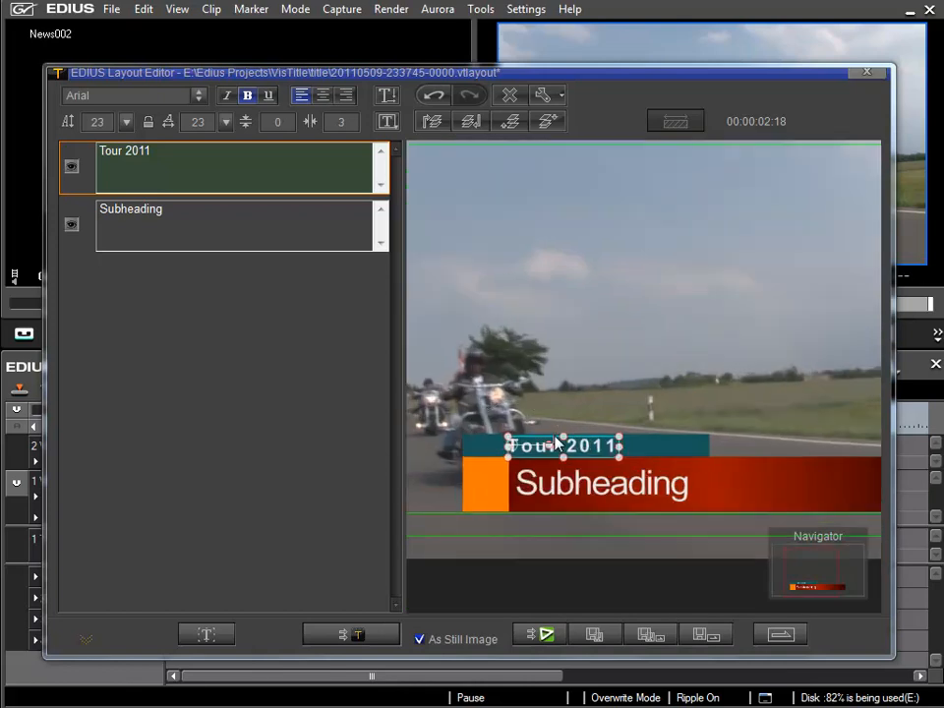
{"action": "scroll", "coordinate": [557, 433], "scroll_direction": "up", "scroll_amount": 5}
{"action": "scroll", "coordinate": [557, 422], "scroll_direction": "down", "scroll_amount": 2}
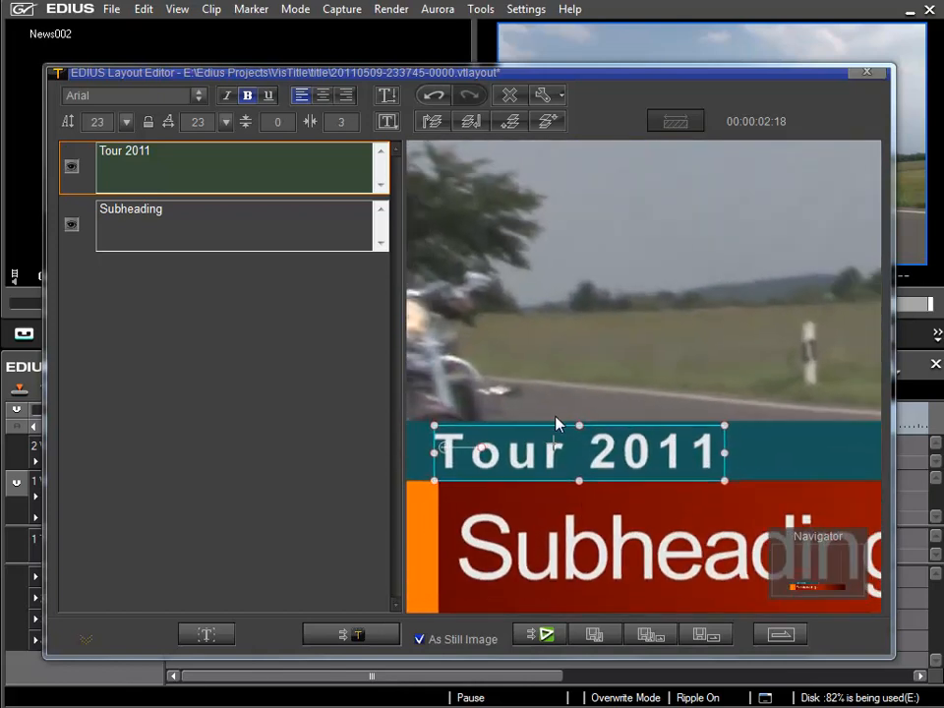
{"action": "scroll", "coordinate": [559, 424], "scroll_direction": "up", "scroll_amount": 1}
{"action": "scroll", "coordinate": [560, 425], "scroll_direction": "down", "scroll_amount": 2}
{"action": "scroll", "coordinate": [559, 425], "scroll_direction": "down", "scroll_amount": 1}
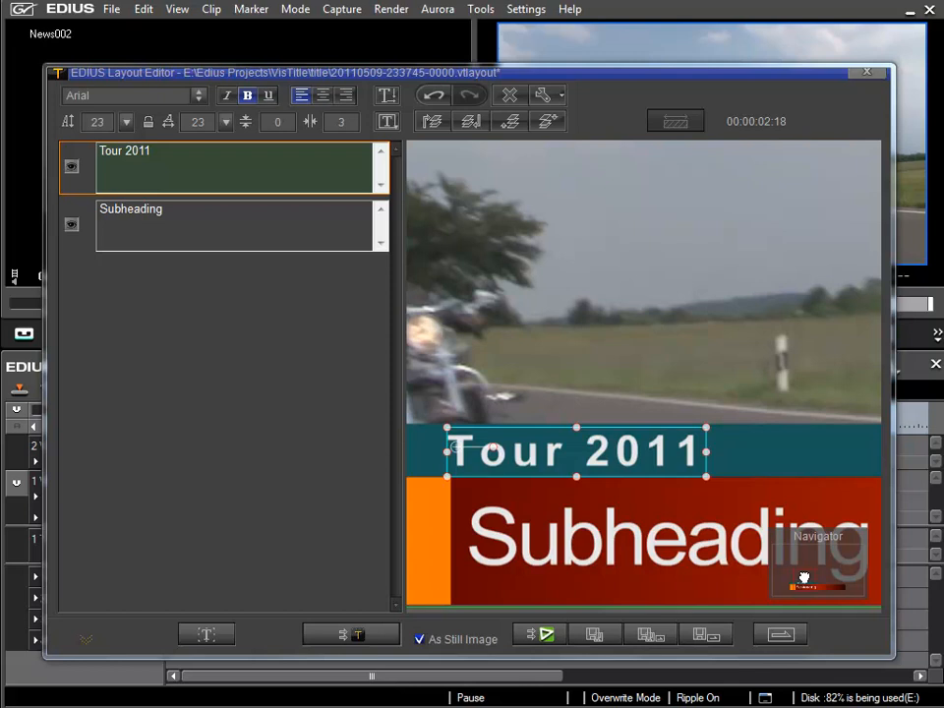
{"action": "left_click_drag", "start_coordinate": [784, 580], "coordinate": [805, 587]}
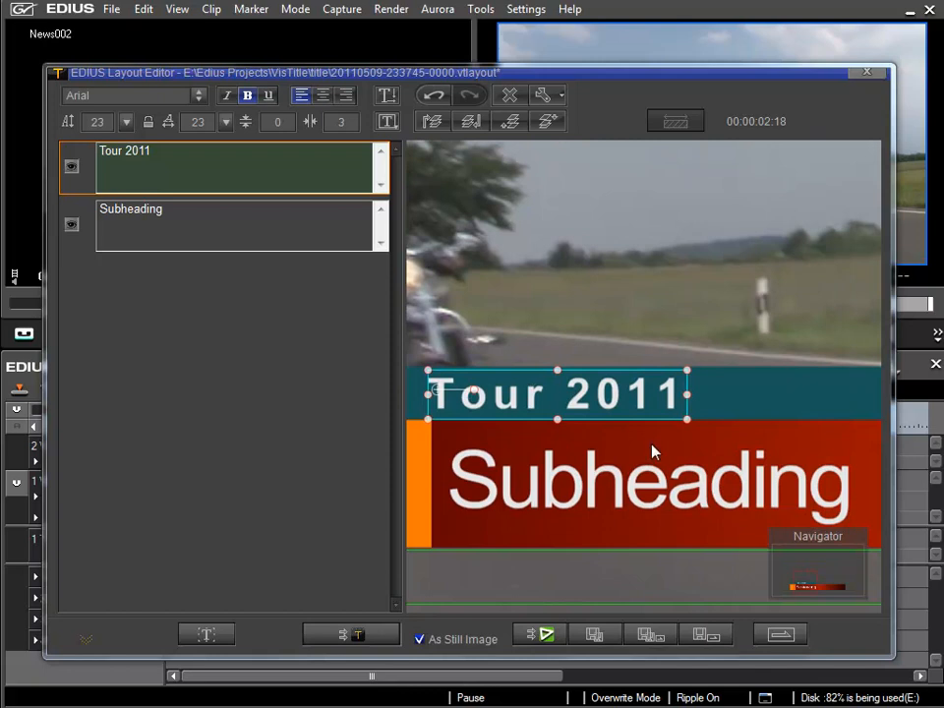
{"action": "scroll", "coordinate": [802, 576], "scroll_direction": "up", "scroll_amount": 1}
{"action": "scroll", "coordinate": [802, 576], "scroll_direction": "down", "scroll_amount": 1}
{"action": "scroll", "coordinate": [808, 567], "scroll_direction": "down", "scroll_amount": 2}
{"action": "scroll", "coordinate": [807, 566], "scroll_direction": "down", "scroll_amount": 1}
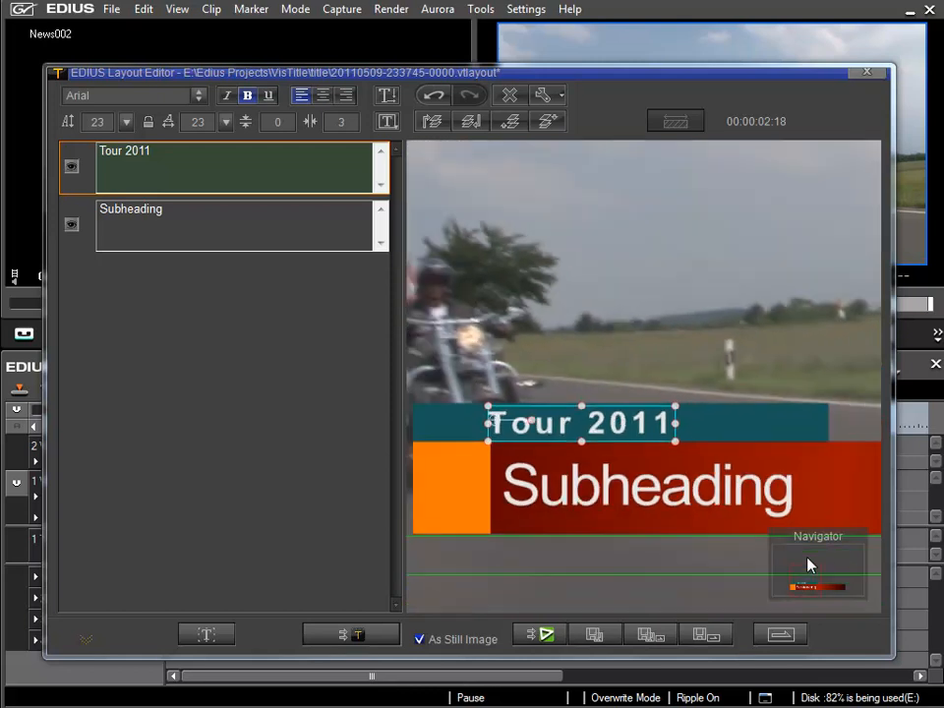
{"action": "mouse_move", "coordinate": [812, 585]}
{"action": "left_mouse_down"}
{"action": "mouse_move", "coordinate": [793, 581]}
{"action": "mouse_move", "coordinate": [801, 579]}
{"action": "left_mouse_up"}
Replace the subheading text with "From Munic to Berlin" and save the title back to the timeline.
{"action": "double_click", "coordinate": [137, 211]}
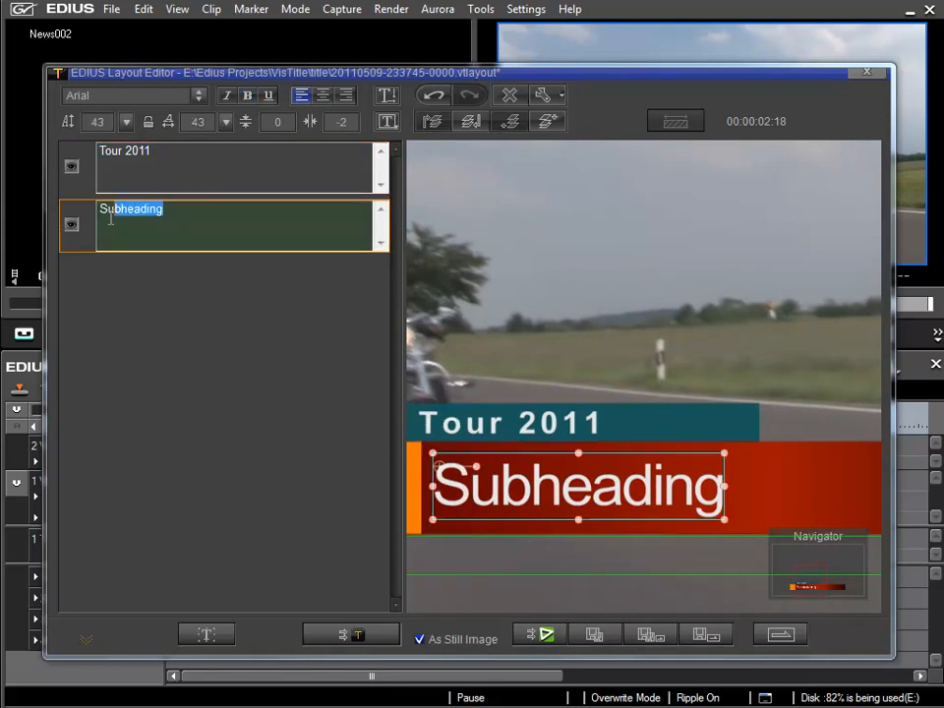
{"action": "type", "text": "From Mu"}
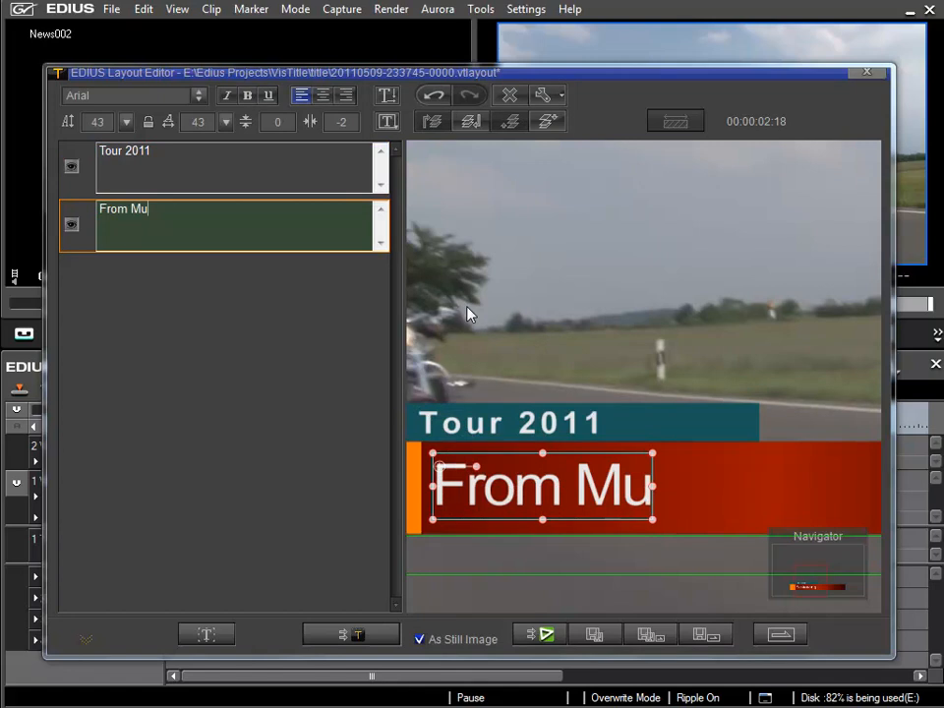
{"action": "type", "text": "nic to Berlin"}
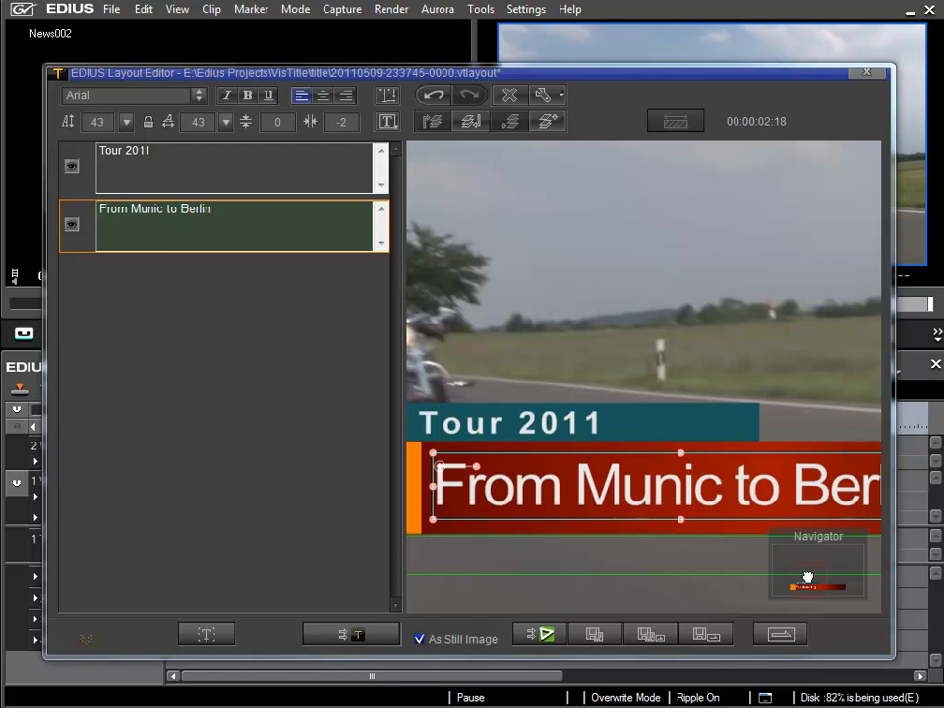
{"action": "scroll", "coordinate": [809, 578], "scroll_direction": "down", "scroll_amount": 5}
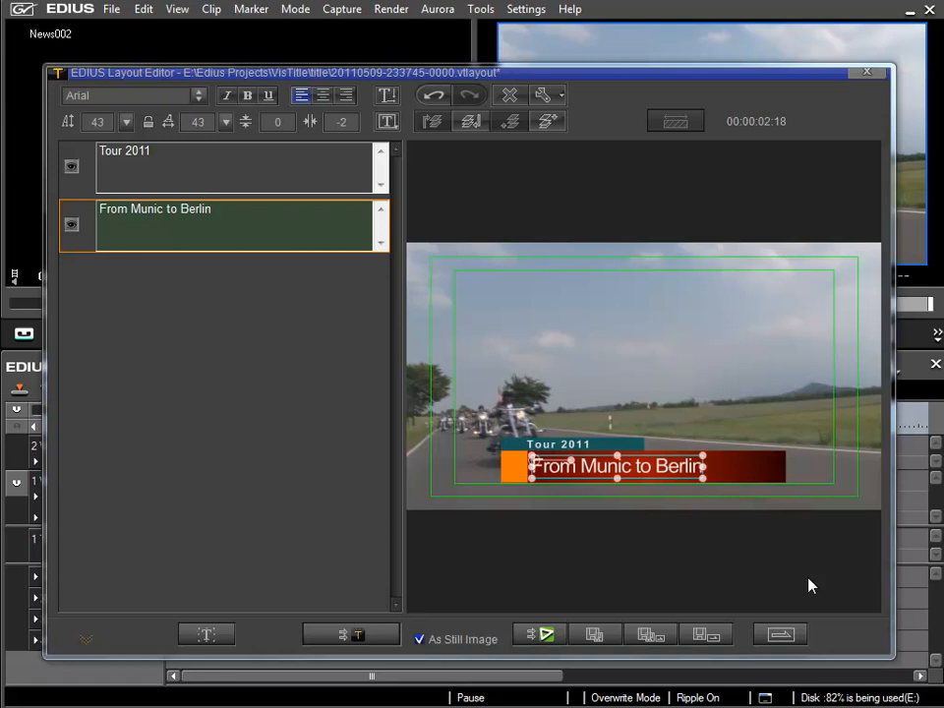
{"action": "left_click", "coordinate": [733, 547]}
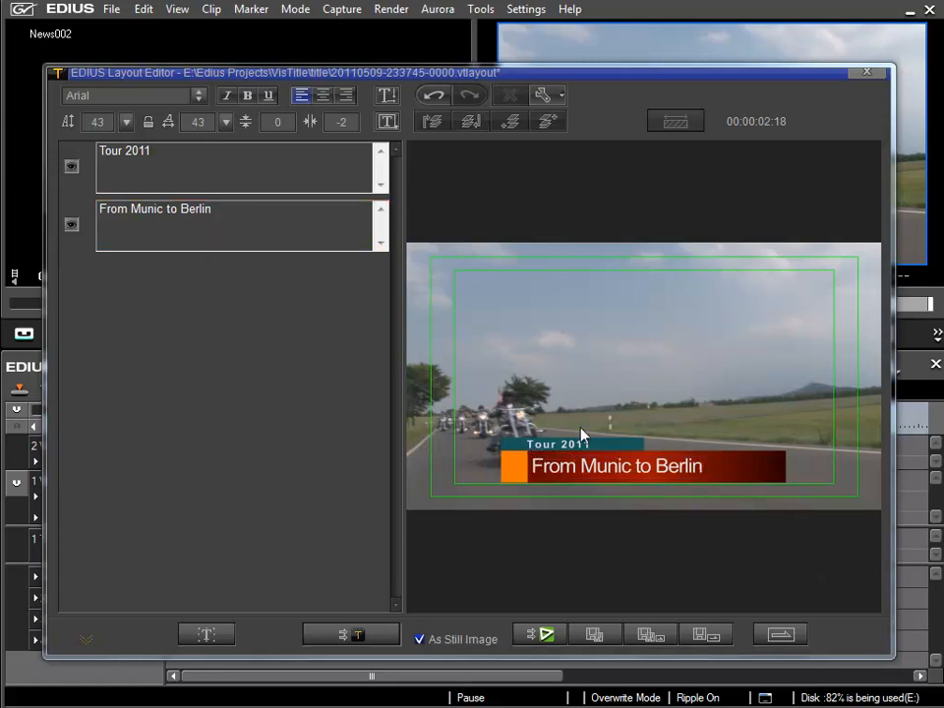
{"action": "left_click", "coordinate": [710, 637]}
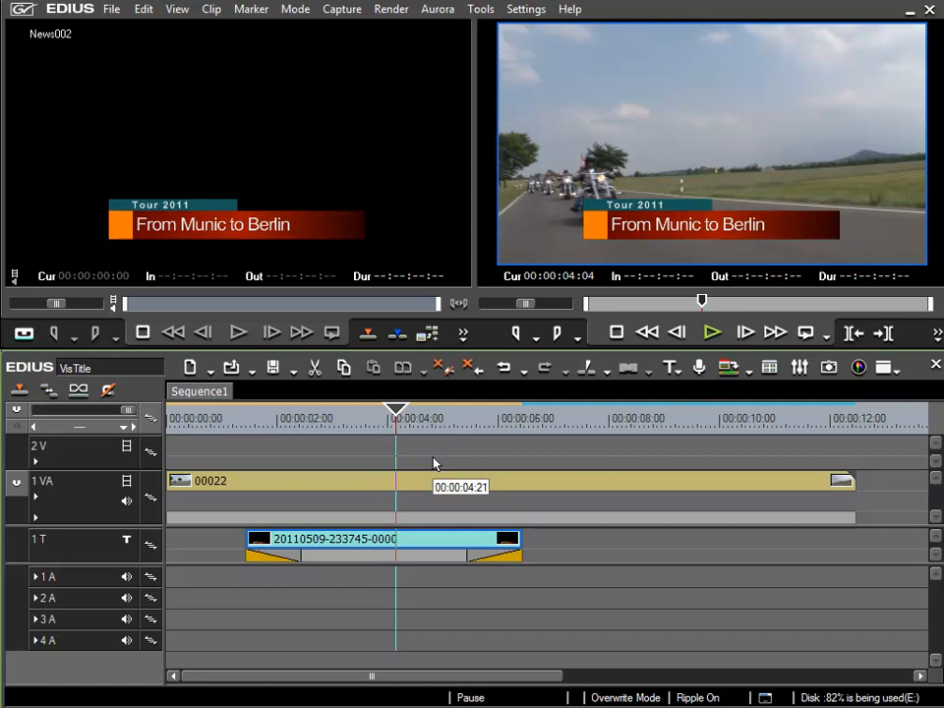
Reopen the title clip with the playhead at 00:00:03:20 and set the heading's font to Futura BdCn BT.
{"action": "mouse_move", "coordinate": [395, 418]}
{"action": "left_mouse_down"}
{"action": "mouse_move", "coordinate": [310, 418]}
{"action": "mouse_move", "coordinate": [377, 418]}
{"action": "left_mouse_up"}
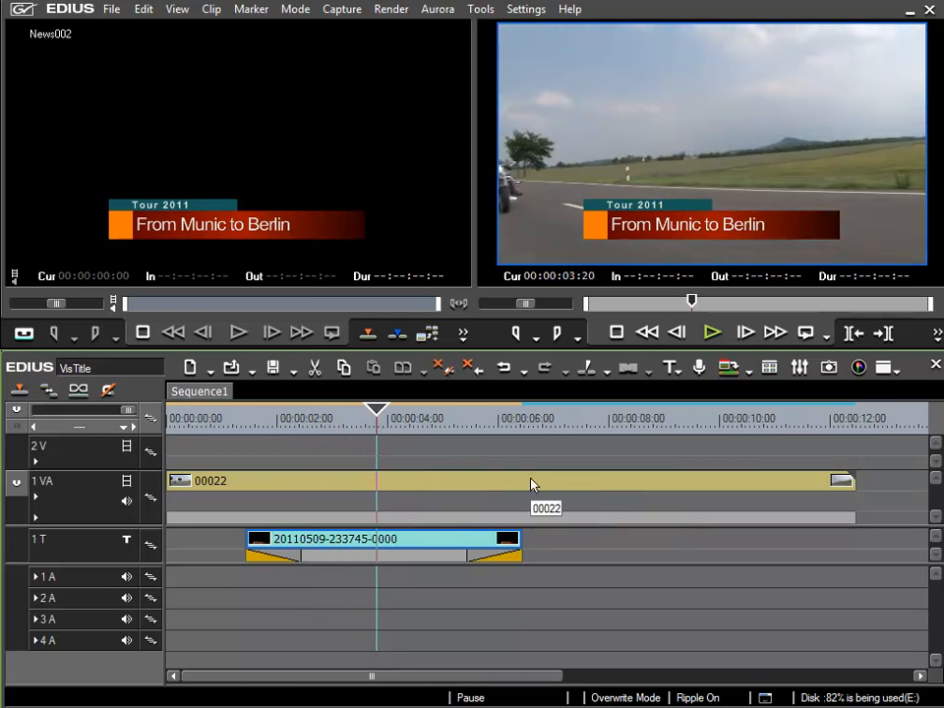
{"action": "double_click", "coordinate": [405, 539]}
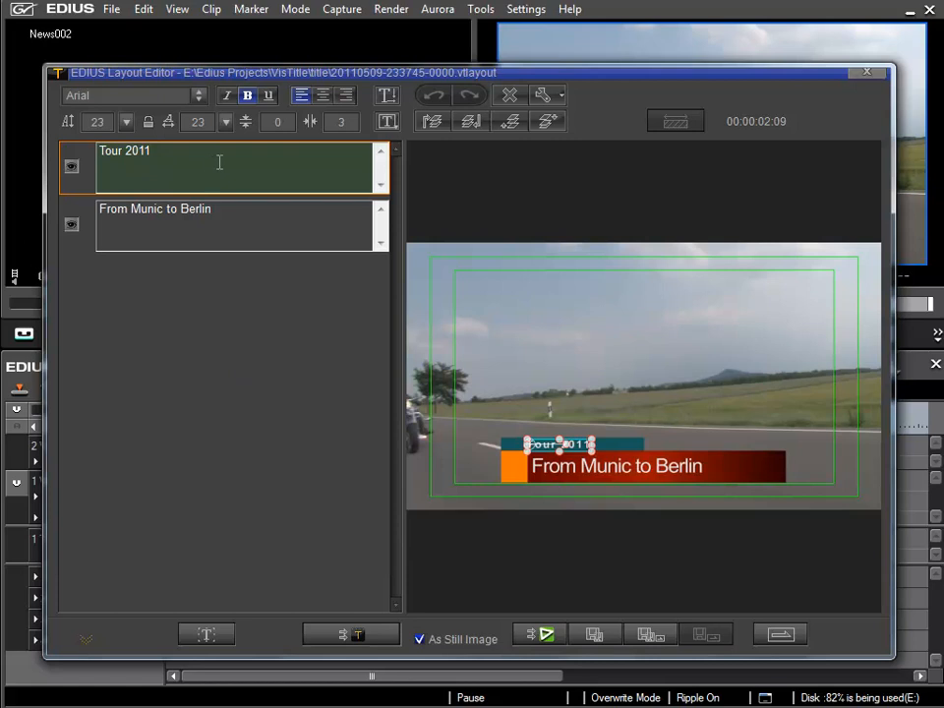
{"action": "left_click", "coordinate": [168, 101]}
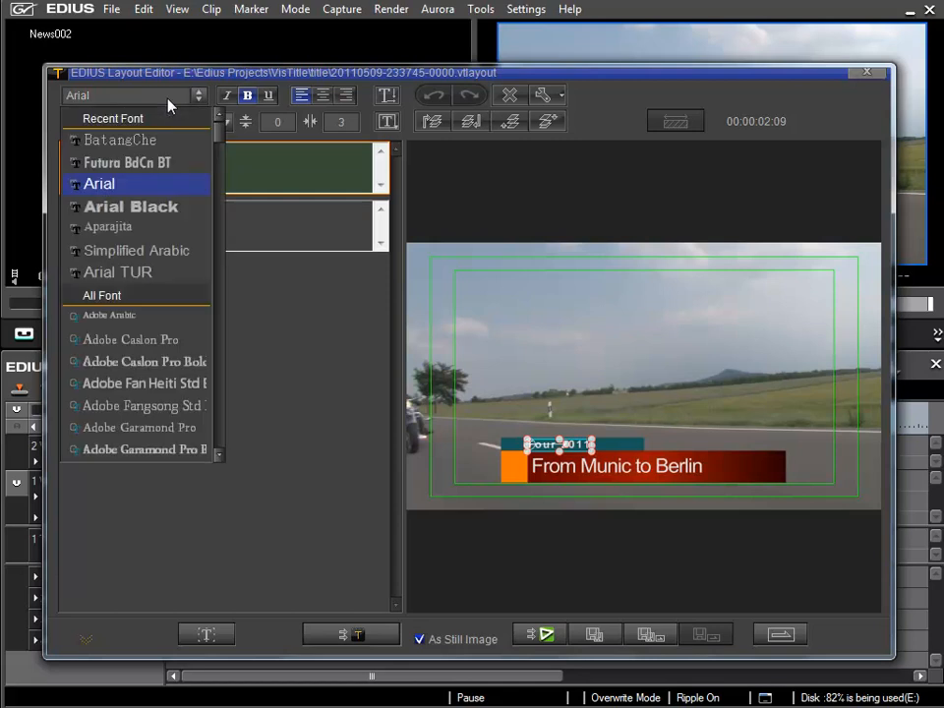
{"action": "mouse_move", "coordinate": [218, 130]}
{"action": "left_mouse_down"}
{"action": "mouse_move", "coordinate": [217, 257]}
{"action": "mouse_move", "coordinate": [212, 118]}
{"action": "left_mouse_up"}
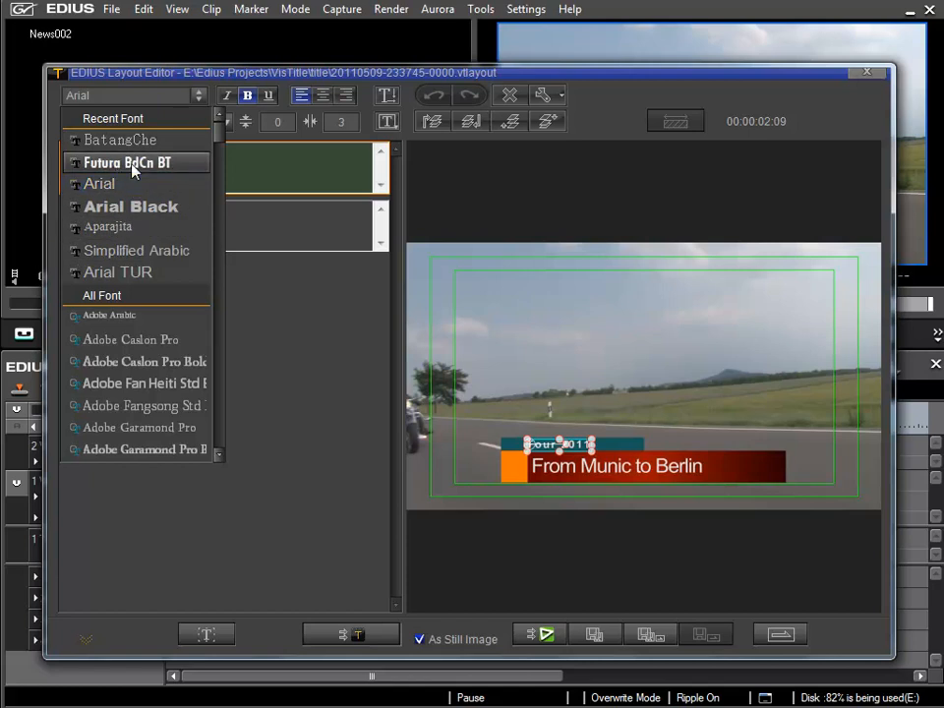
{"action": "left_click", "coordinate": [135, 163]}
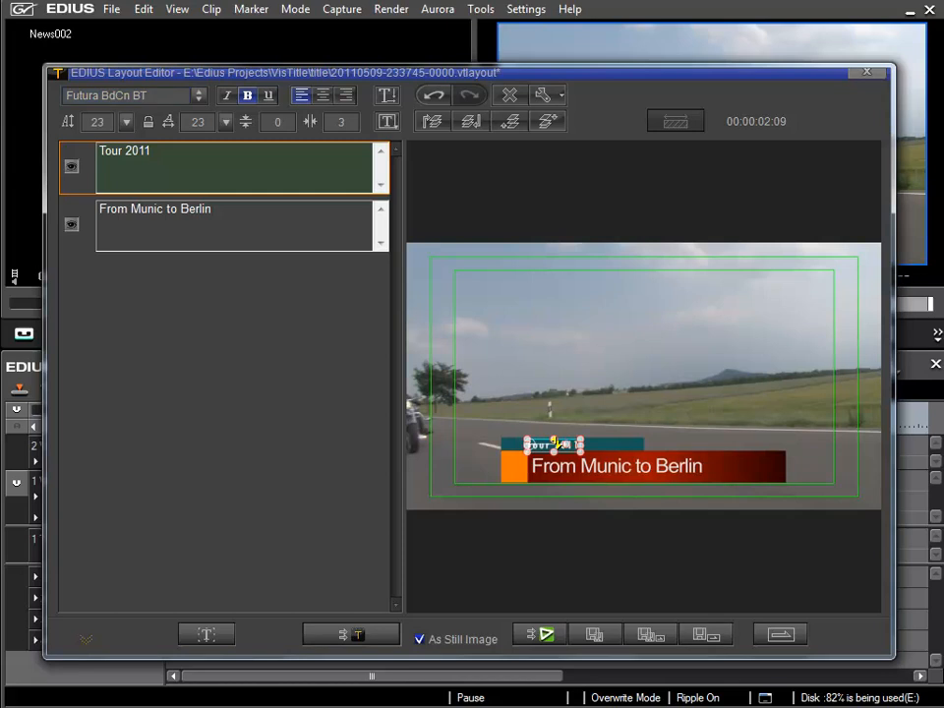
{"action": "scroll", "coordinate": [556, 444], "scroll_direction": "up", "scroll_amount": 5}
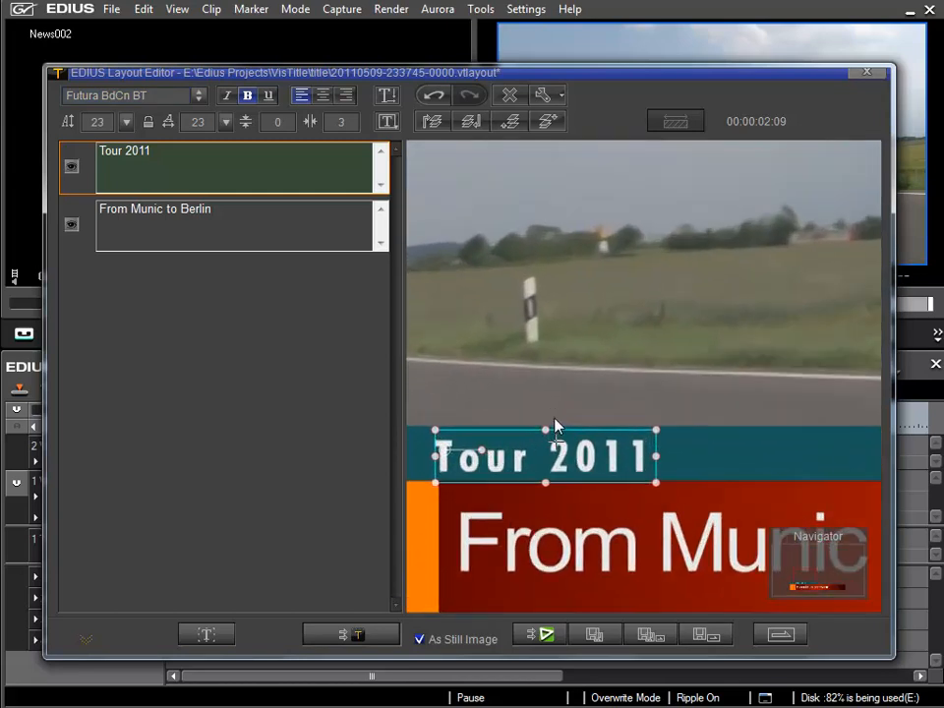
{"action": "scroll", "coordinate": [551, 432], "scroll_direction": "down", "scroll_amount": 1}
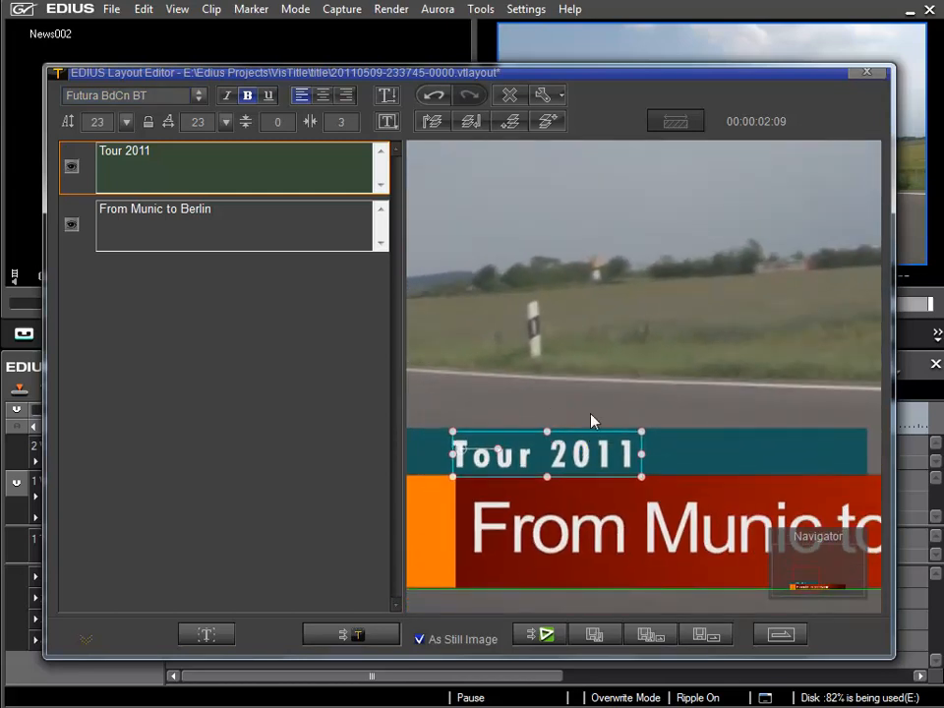
{"action": "left_click", "coordinate": [588, 409]}
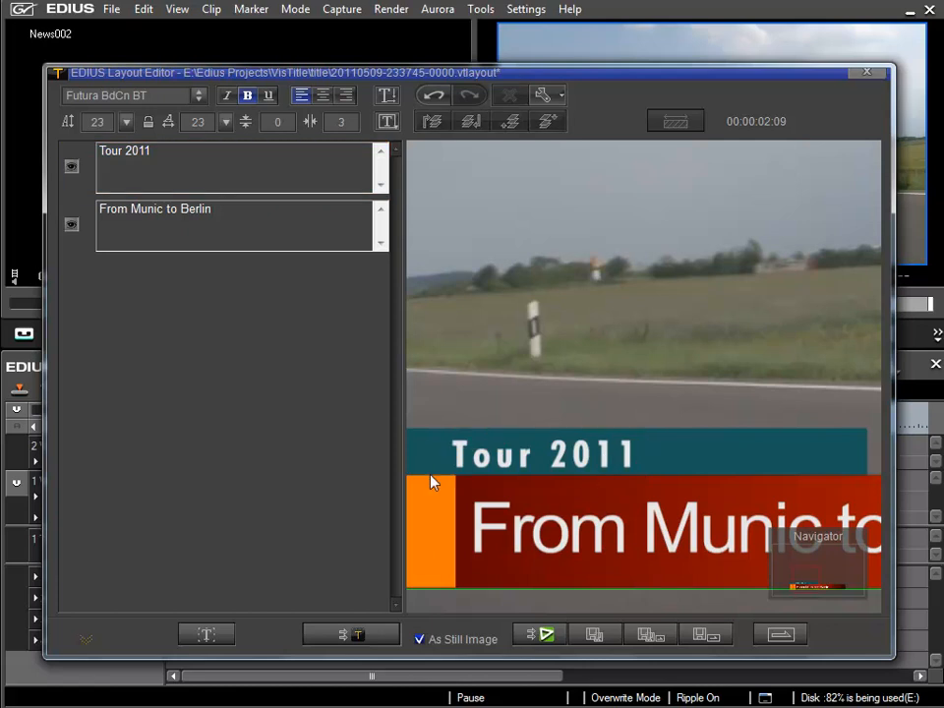
Set the font of the "From Munic to Berlin" subheading to Futura BdCn BT.
{"action": "left_click", "coordinate": [236, 209]}
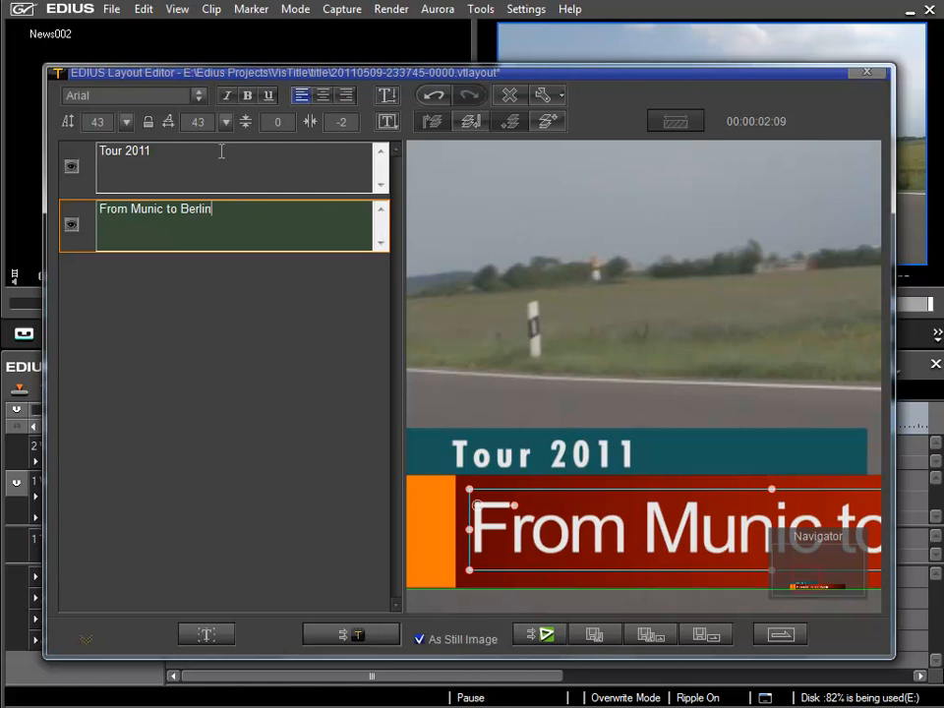
{"action": "left_click", "coordinate": [169, 96]}
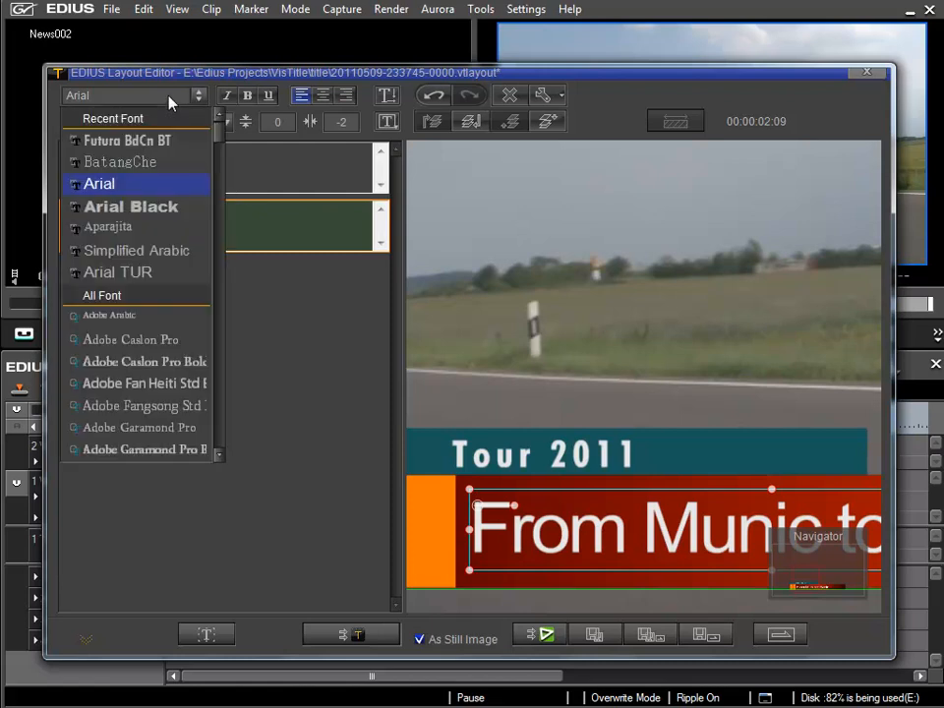
{"action": "left_click", "coordinate": [143, 140]}
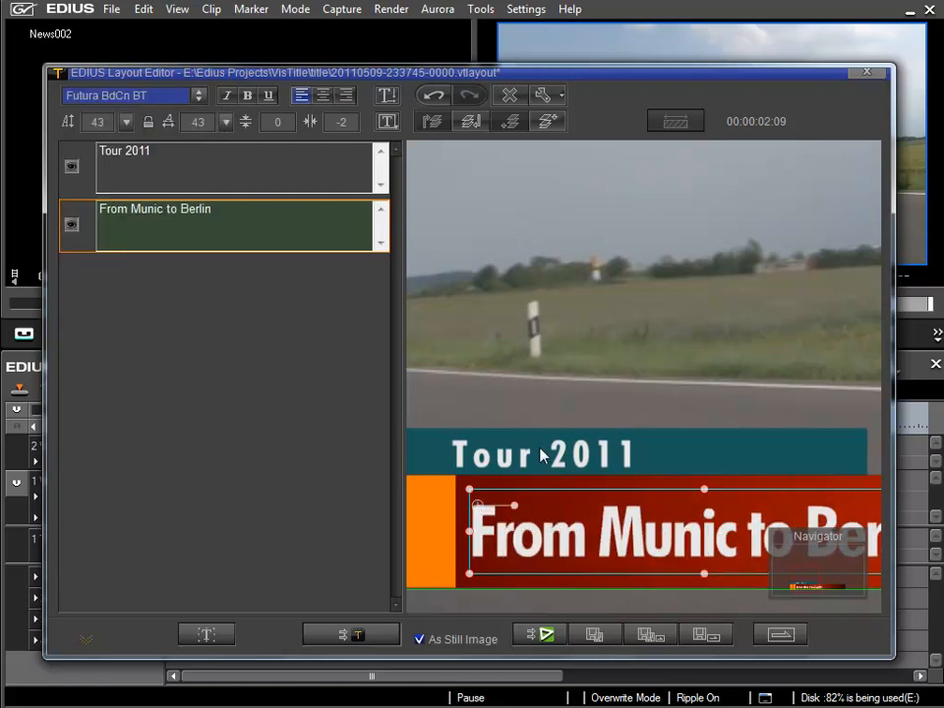
{"action": "left_click", "coordinate": [563, 403]}
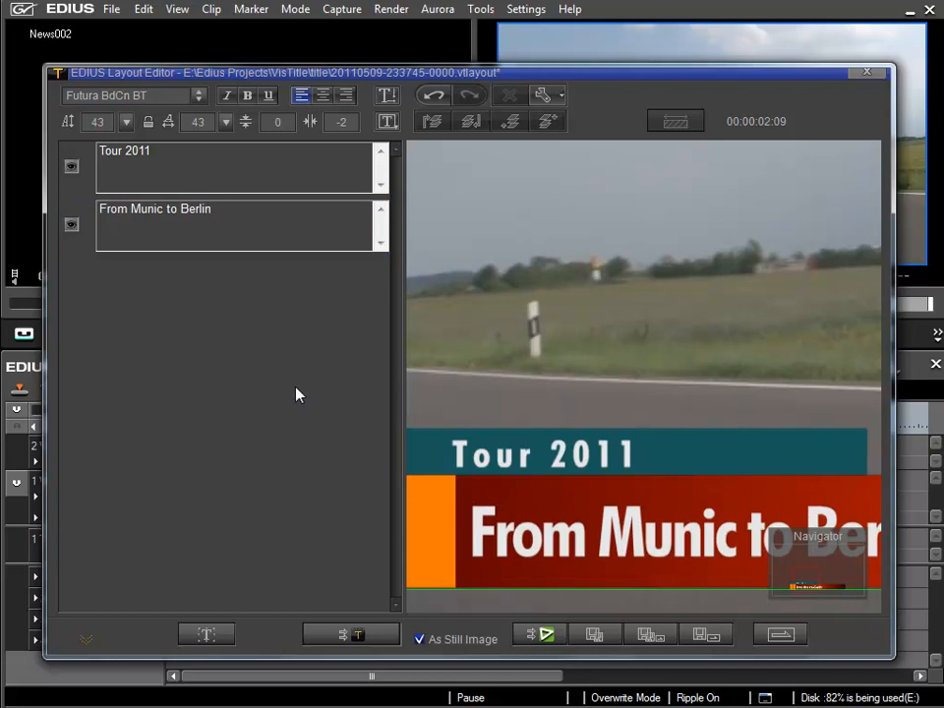
Try the italic and underline styles on the "Tour 2011" heading, switching each off again.
{"action": "left_click", "coordinate": [213, 174]}
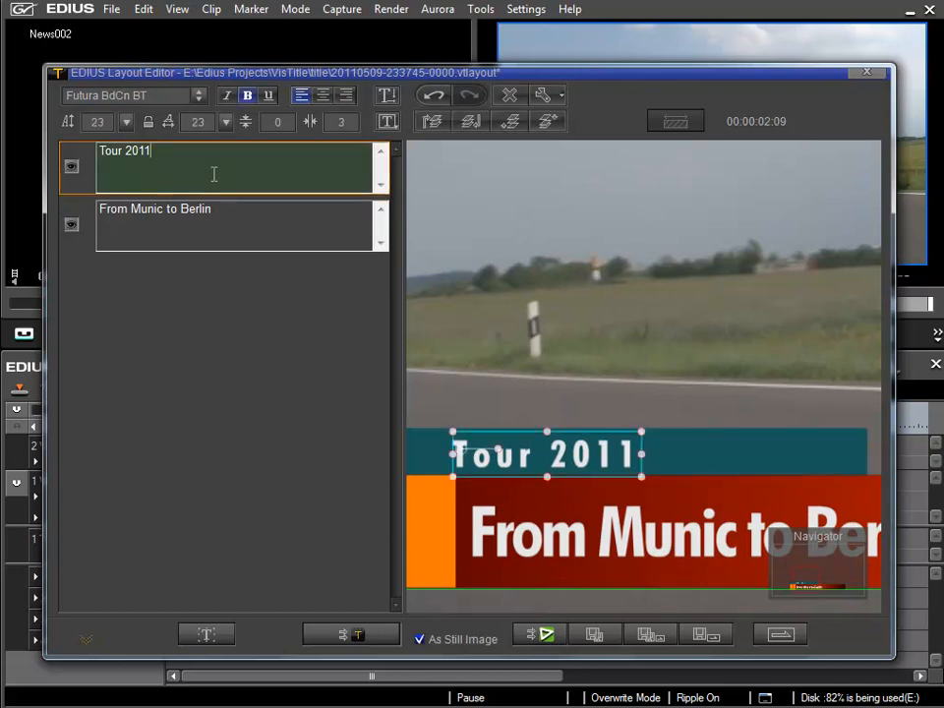
{"action": "left_click", "coordinate": [228, 97]}
{"action": "left_click", "coordinate": [227, 98]}
{"action": "left_click", "coordinate": [270, 97]}
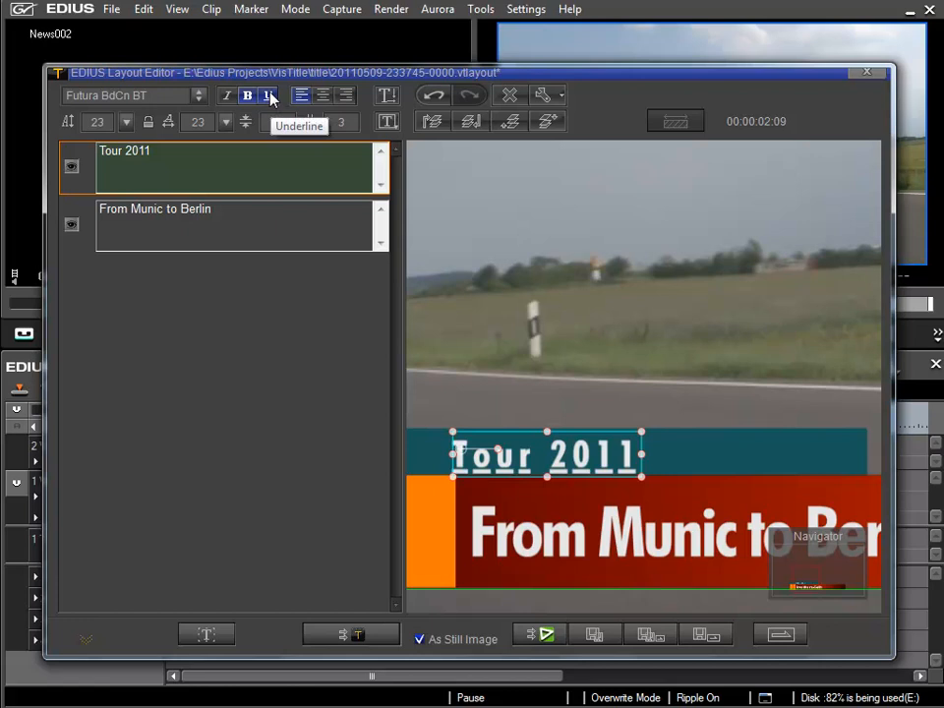
{"action": "left_click", "coordinate": [270, 98]}
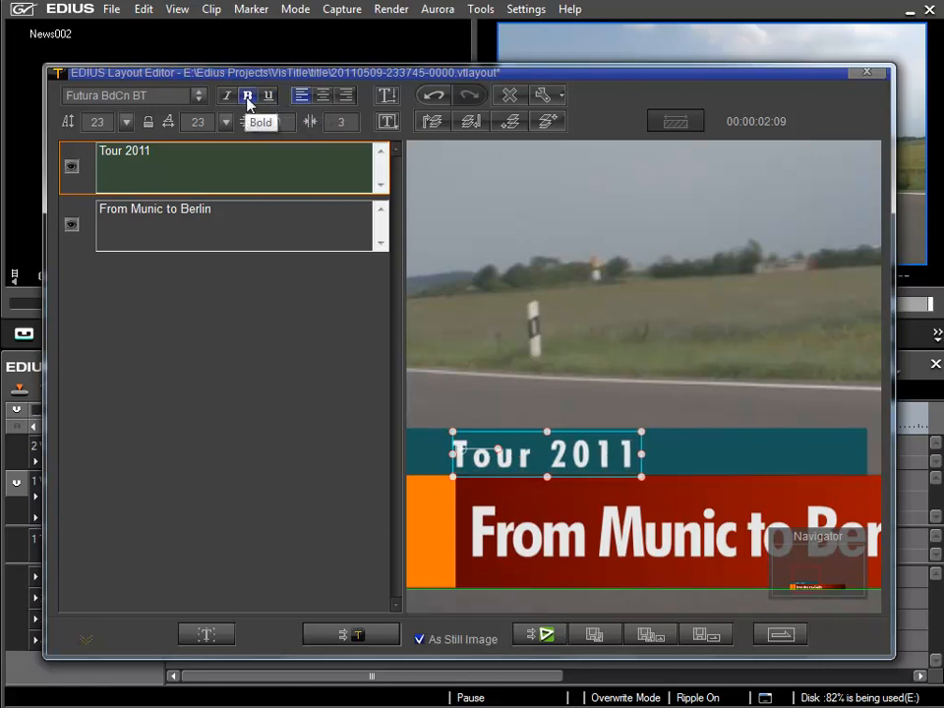
Try italic on the "Tour 2011" heading, return it to regular style without bold, and save the title back to the timeline.
{"action": "left_click", "coordinate": [228, 98]}
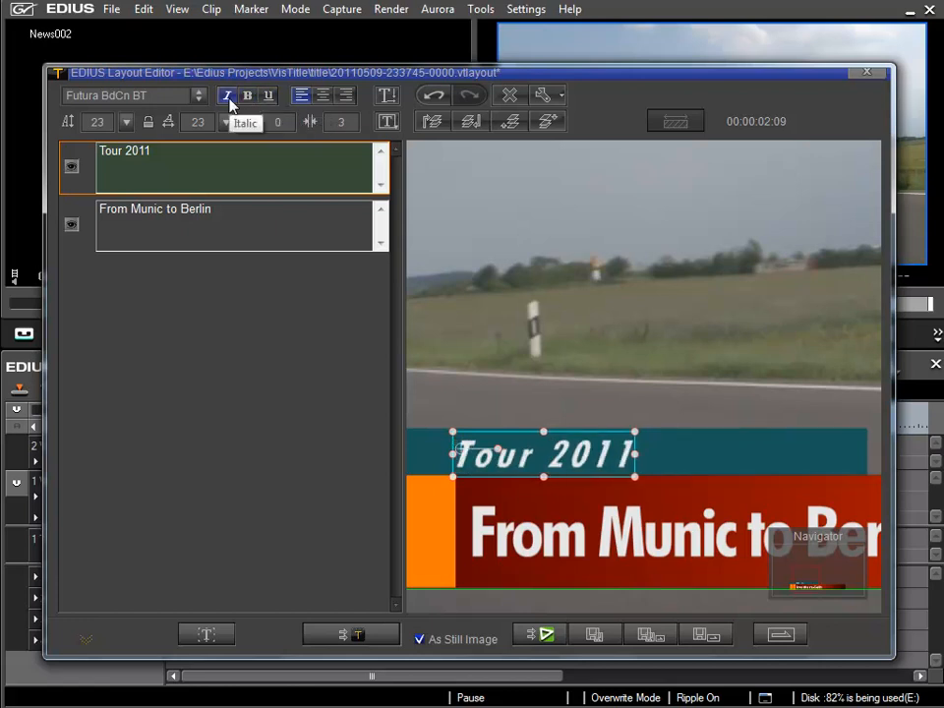
{"action": "left_click", "coordinate": [228, 98]}
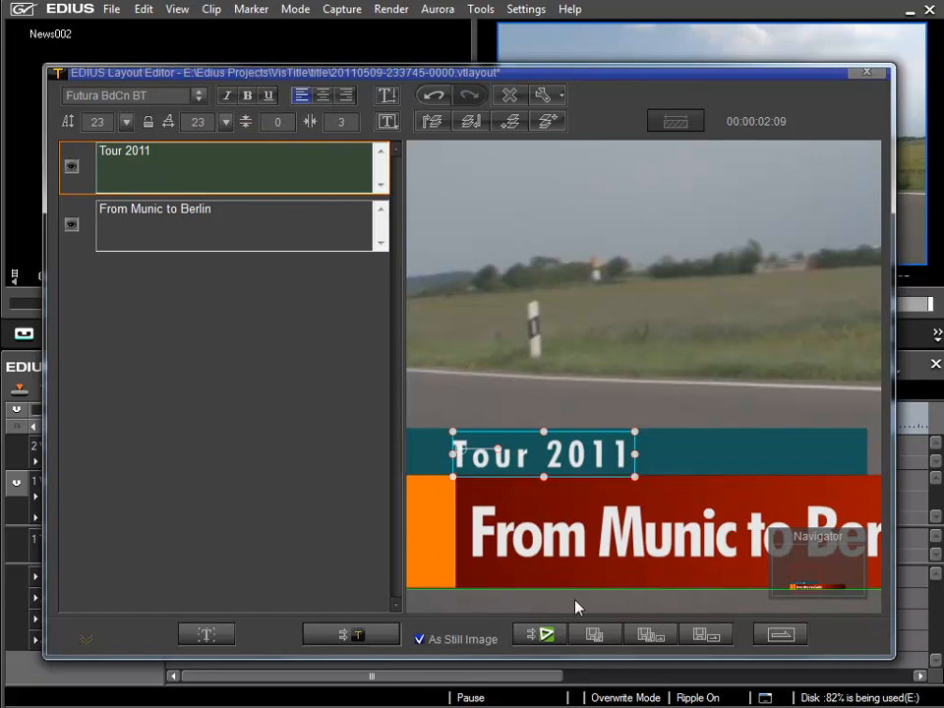
{"action": "left_click", "coordinate": [712, 636]}
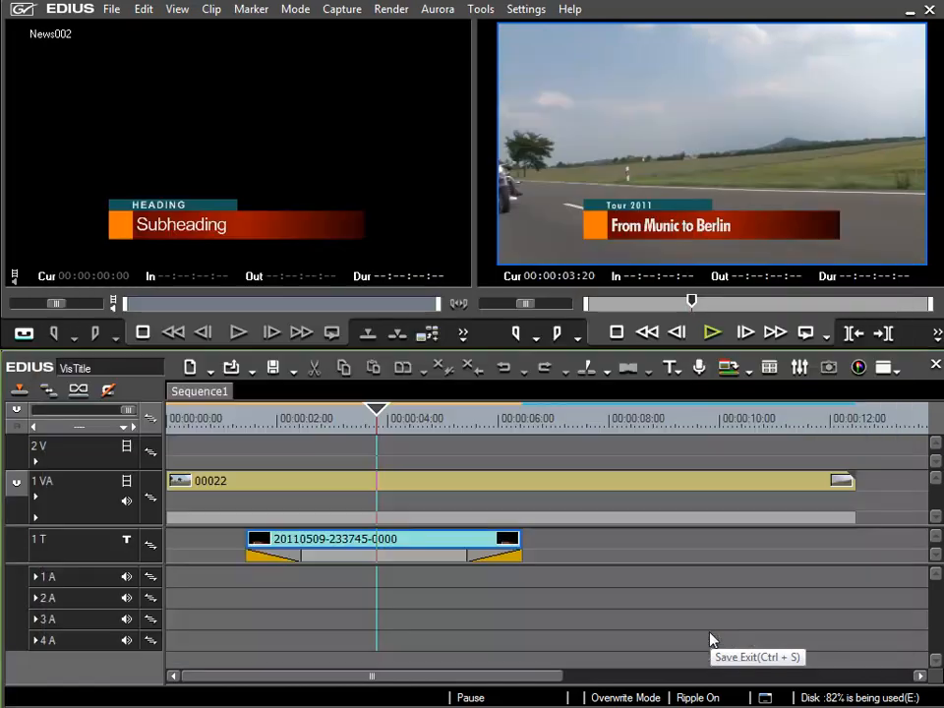
Play the sequence from the start of the title clip at 00:00:01:11 to review the lower third, stopping at 00:00:04:20.
{"action": "left_click", "coordinate": [247, 418]}
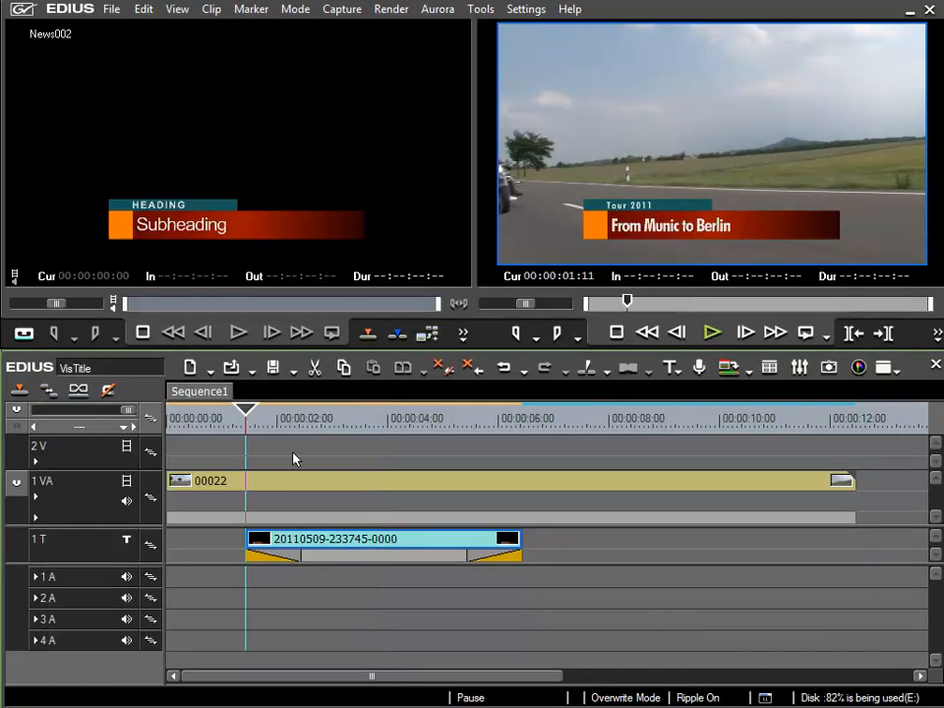
{"action": "key", "text": "space"}
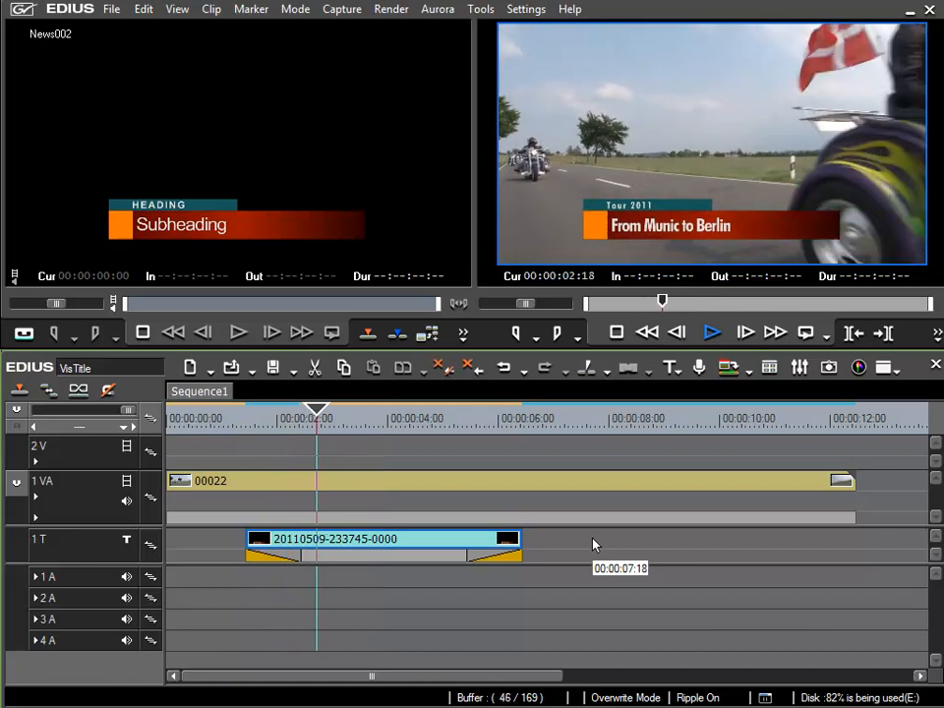
{"action": "key", "text": "space"}
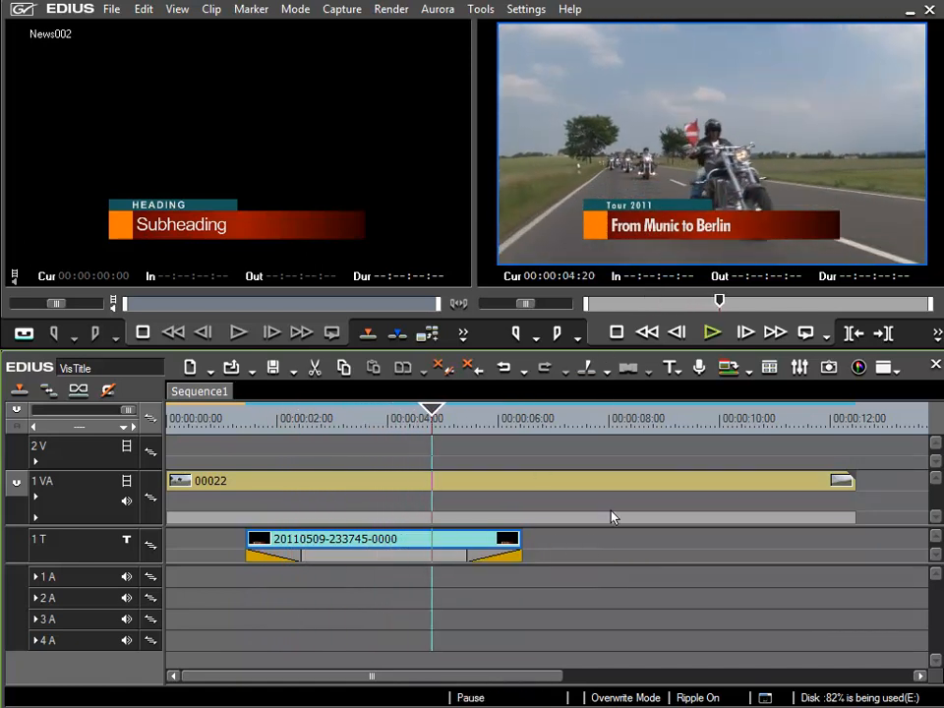